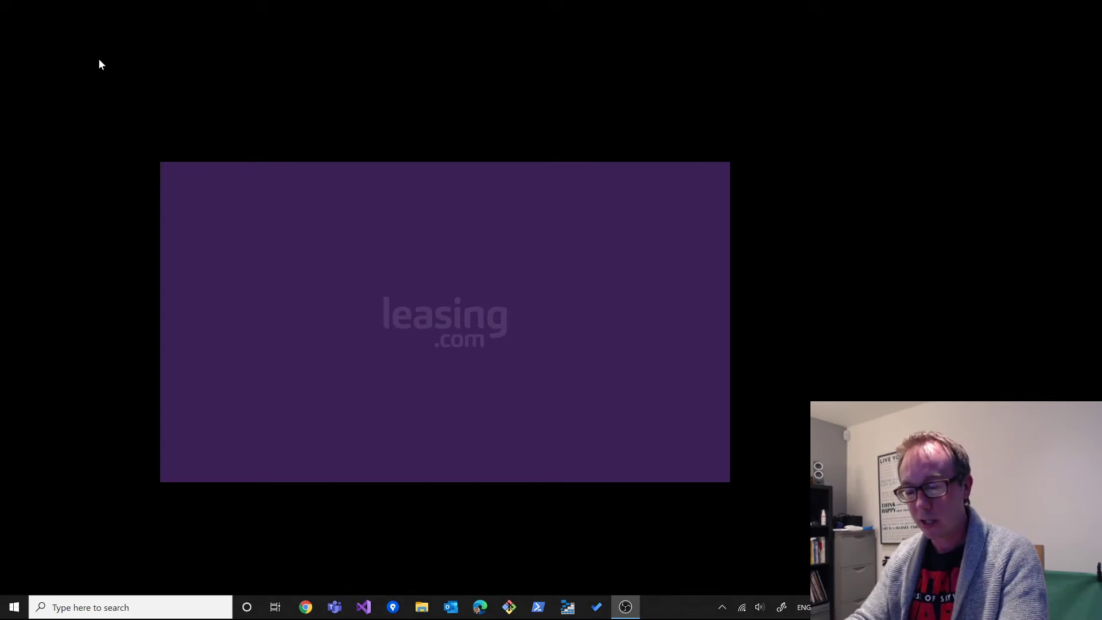
- Preview the Presentation, Videos, Code, Social Media, Cute Cats and Recording desktops in Task View, ending on Social Media
key("super+Tab")
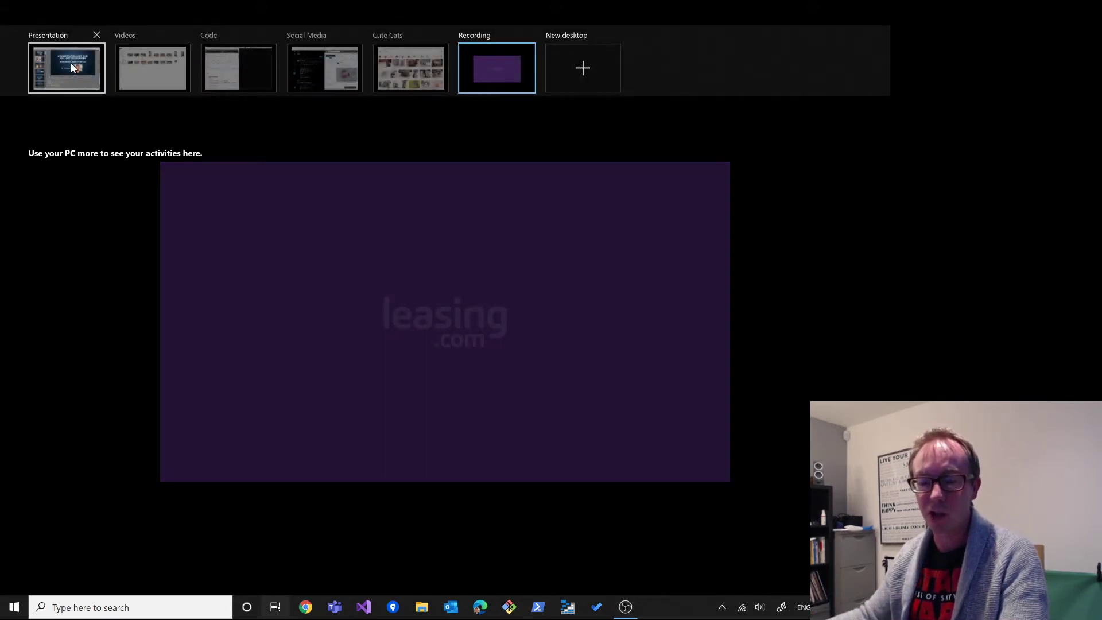
mouse_move(135, 74)
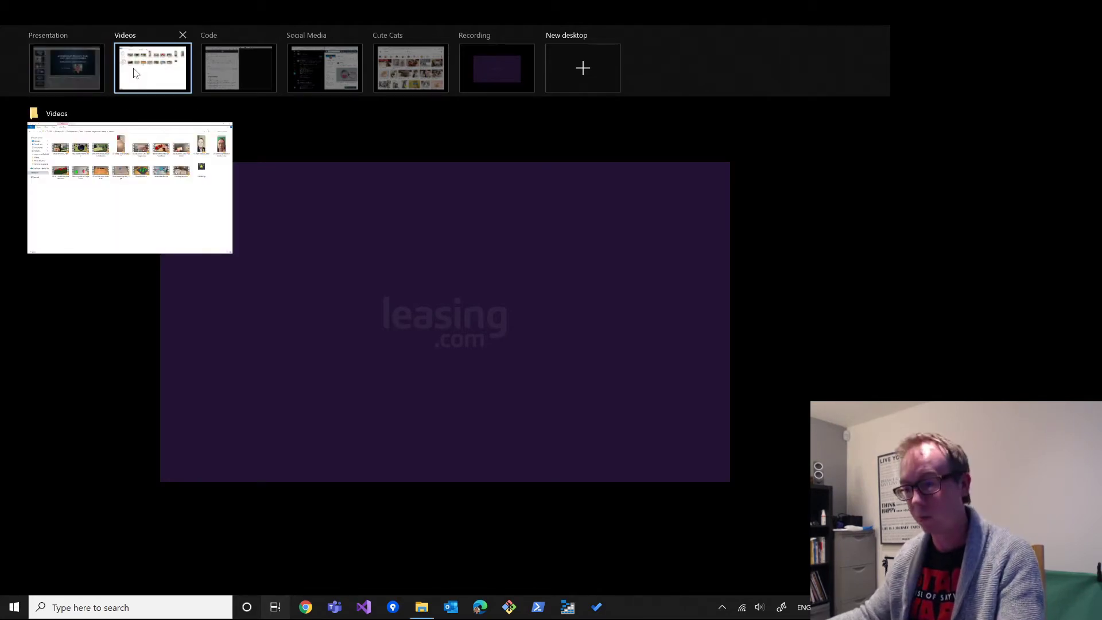
mouse_move(224, 70)
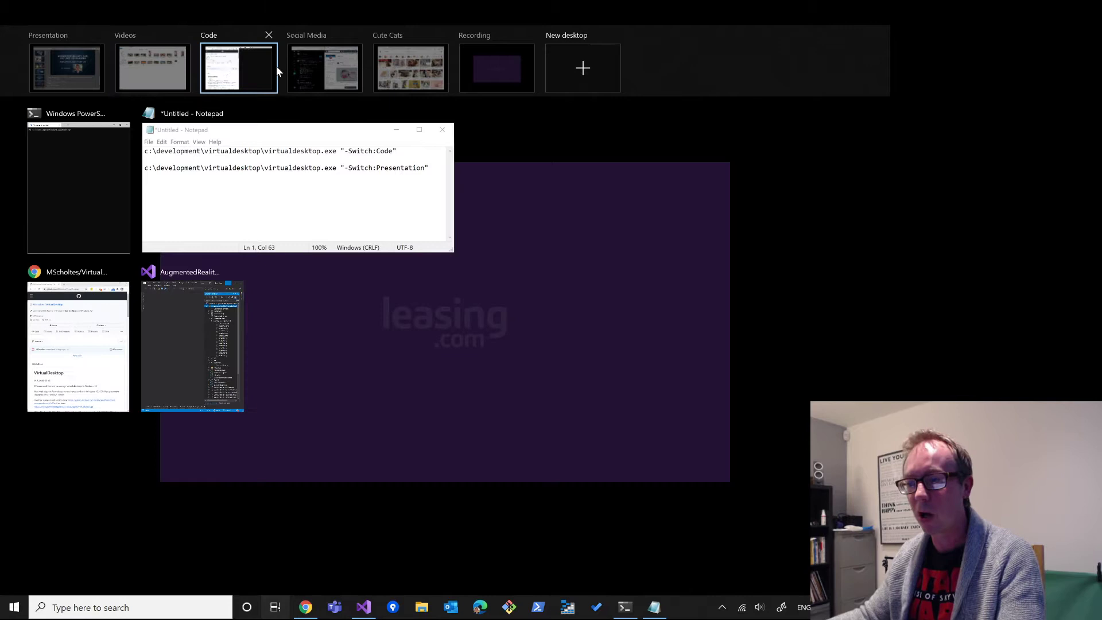
mouse_move(411, 71)
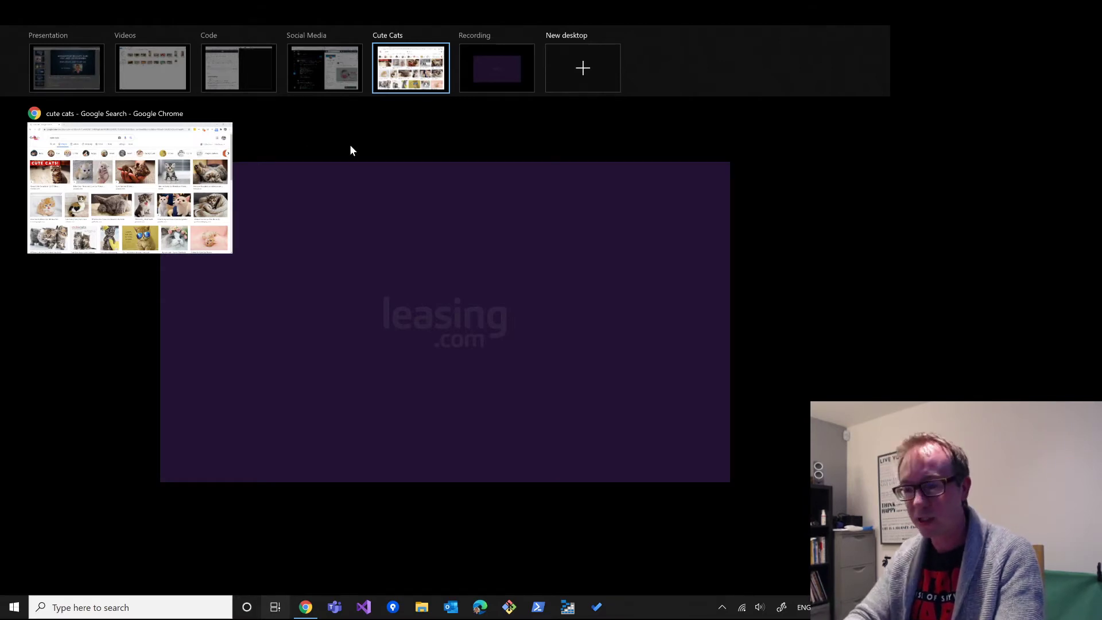
key("Left")
key("Left")
key("Left")
key("Left")
key("Right")
key("Right")
key("Right")
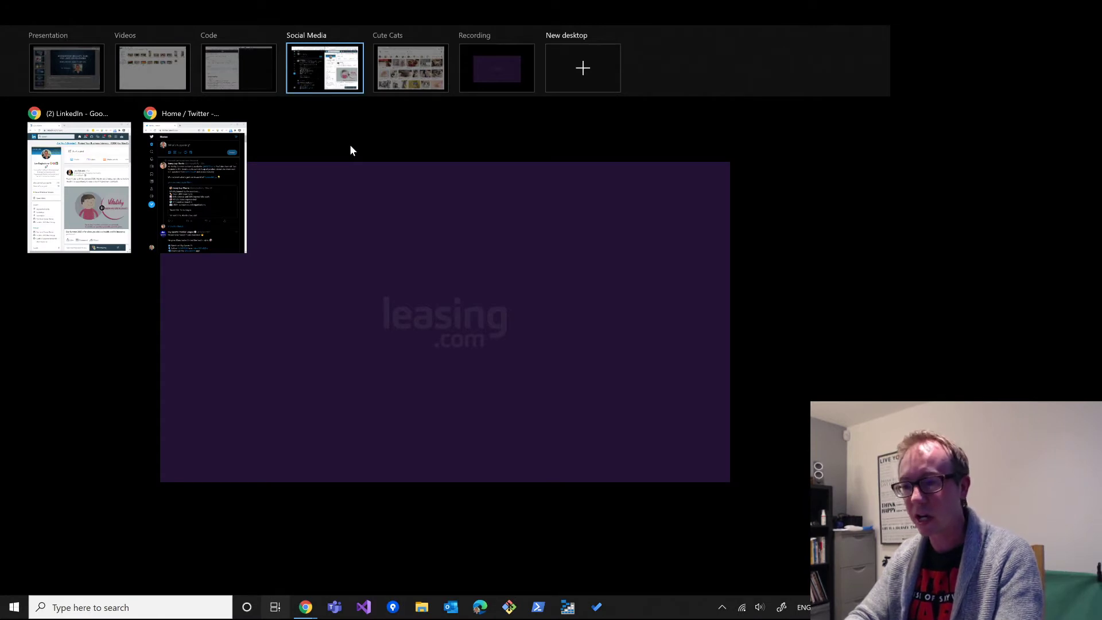
- Leave Task View, switch back to the Recording desktop, and reopen the desktop overview
key("Escape")
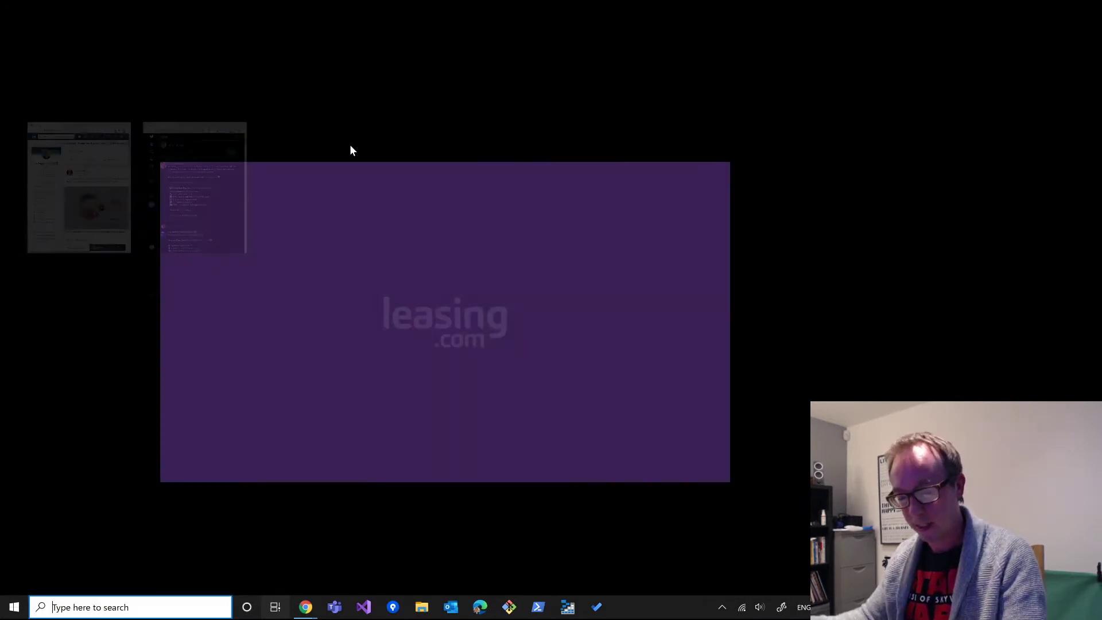
key("super")
key("ctrl+super+Right")
key("ctrl+super+Right")
key("super+Tab")
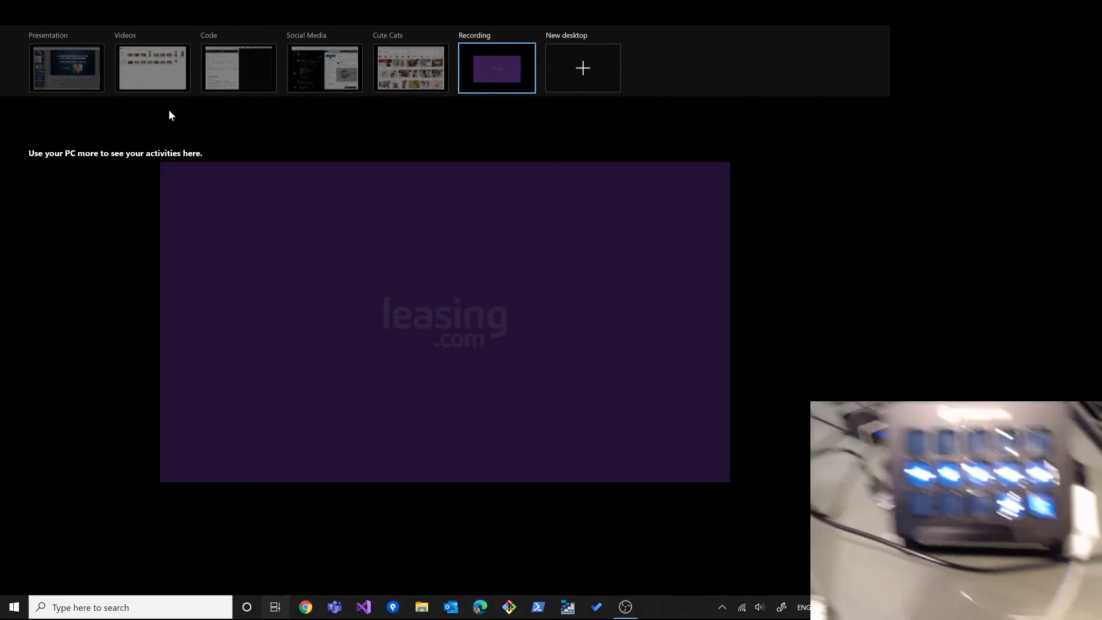
- Jump through the Presentation, Videos, Code, Social Media and Cute Cats desktops, then return to Recording
key("ctrl+super+Left")
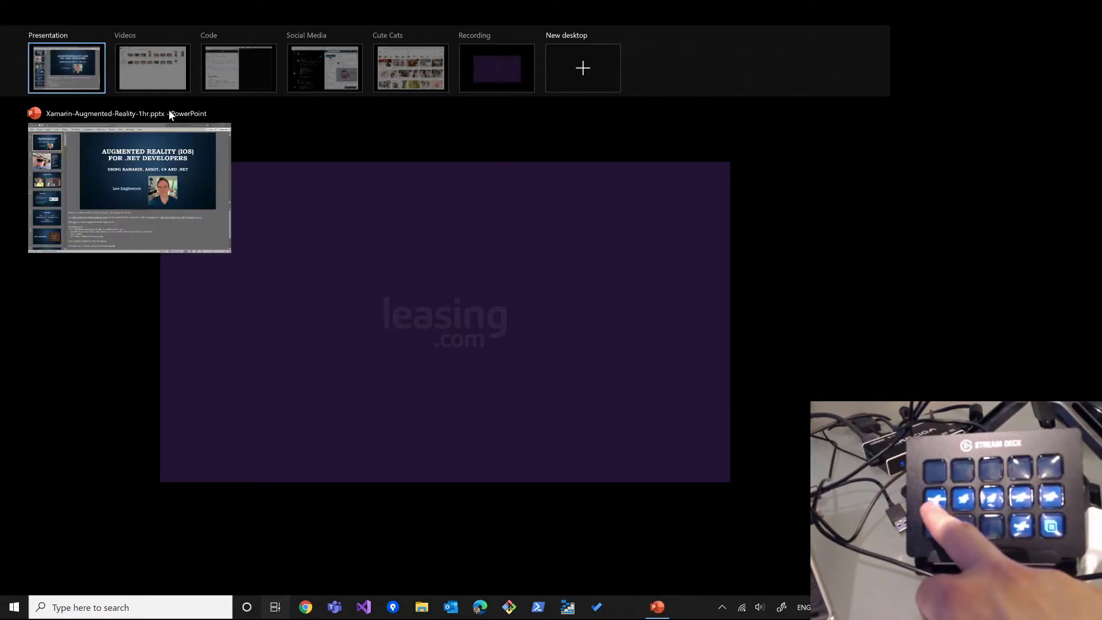
left_click(383, 186)
key("super+e")
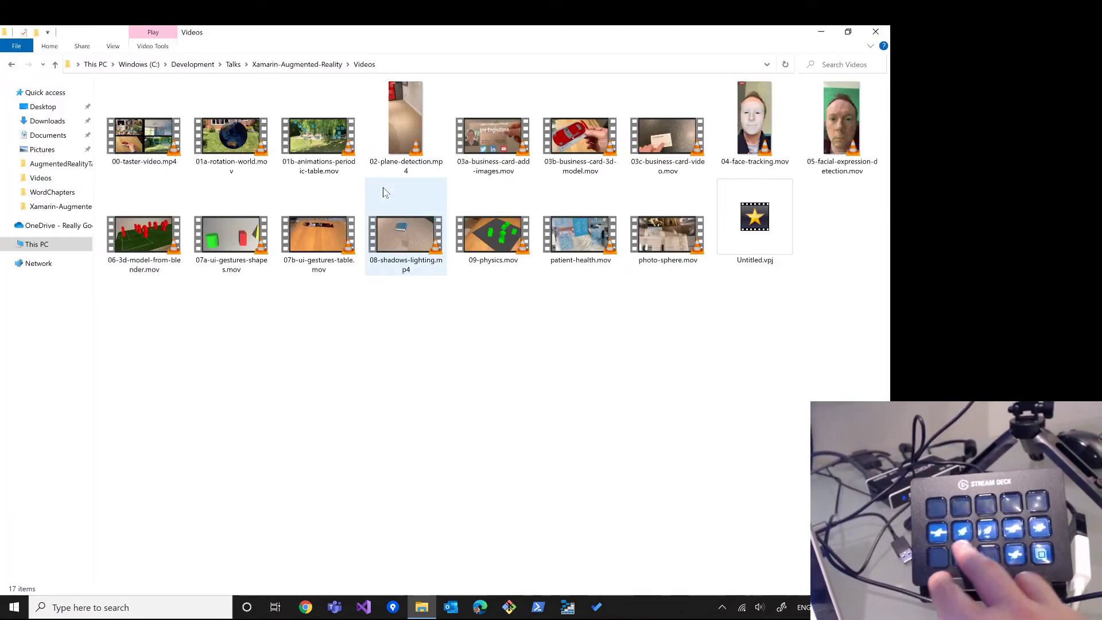
key("ctrl+super+Right")
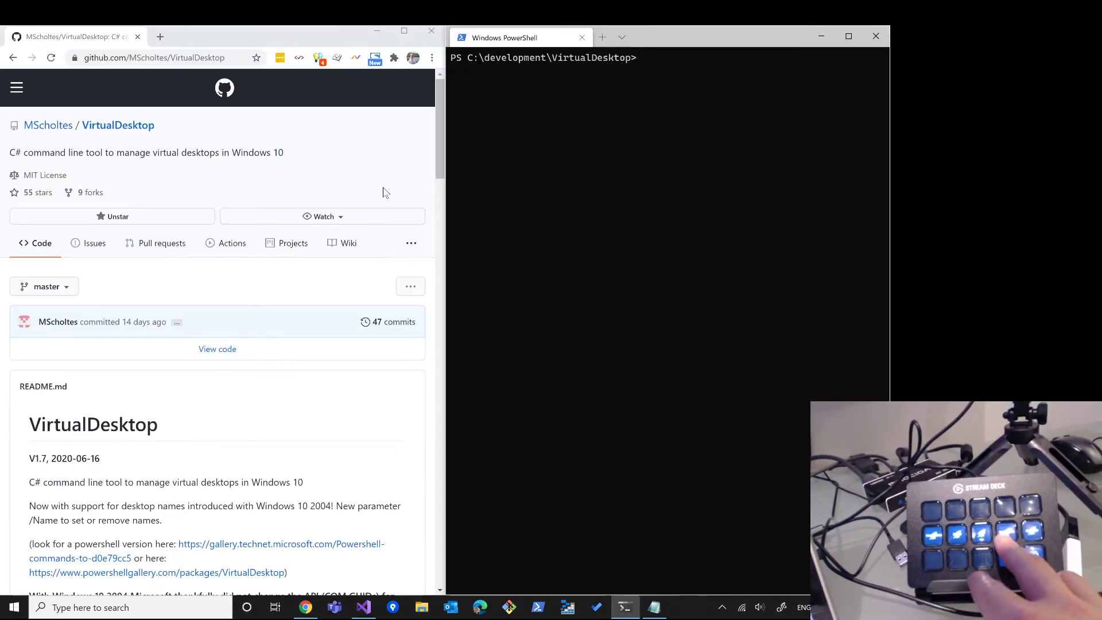
key("ctrl+super+Right")
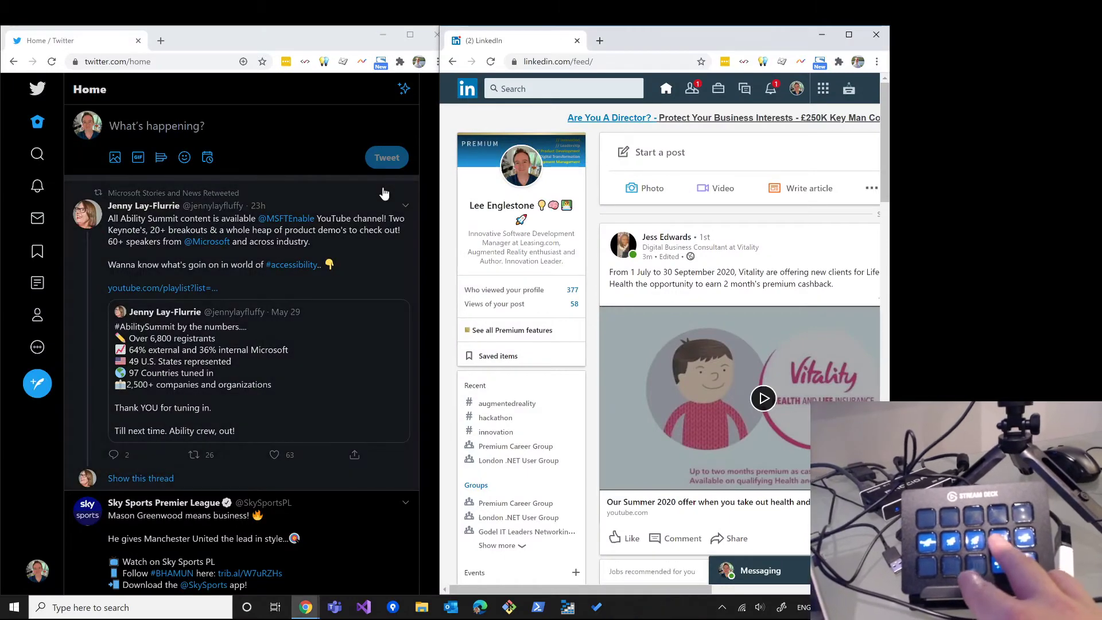
key("ctrl+super+Right")
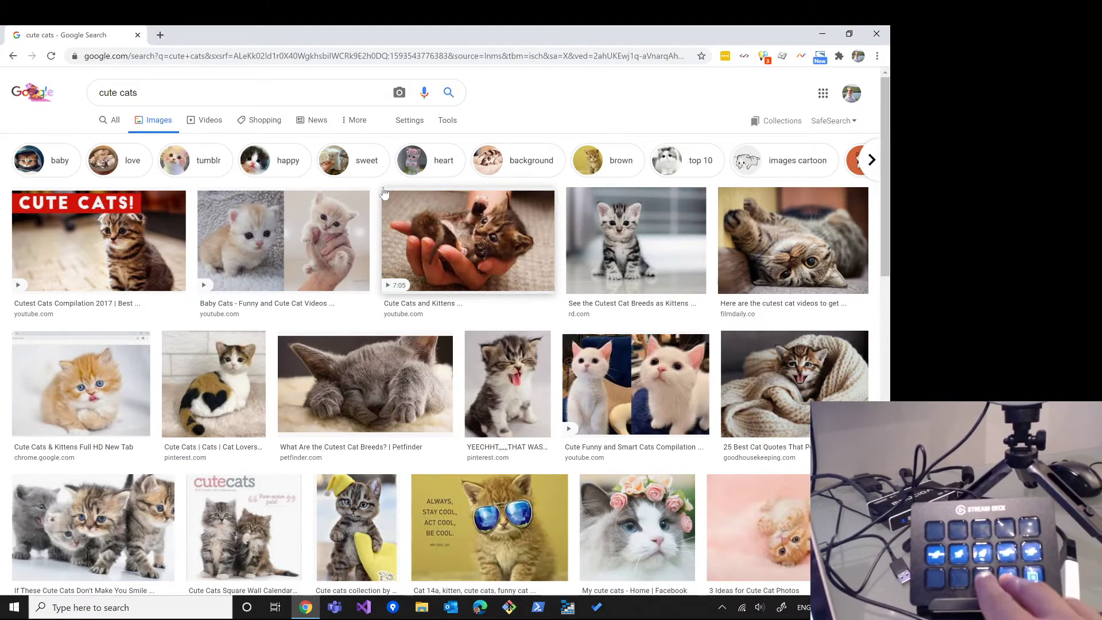
key("ctrl+super+Right")
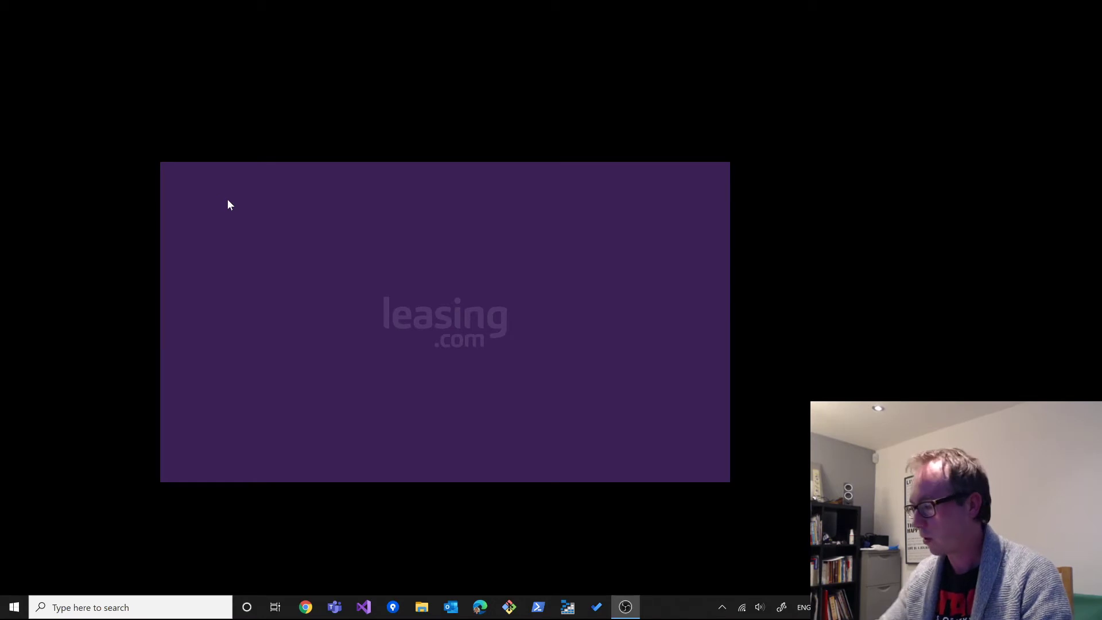
- On the Code desktop, highlight the /Switch[:<n|s>] parameter in the VirtualDesktop GitHub README
key("ctrl+super+Left")
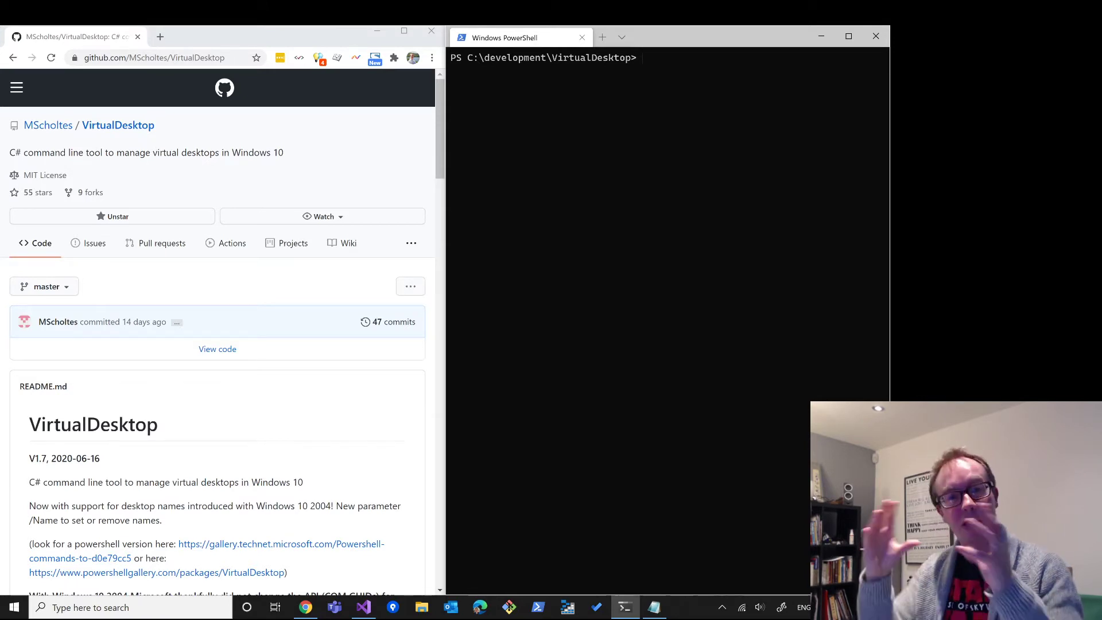
scroll(190, 457, "down", 10)
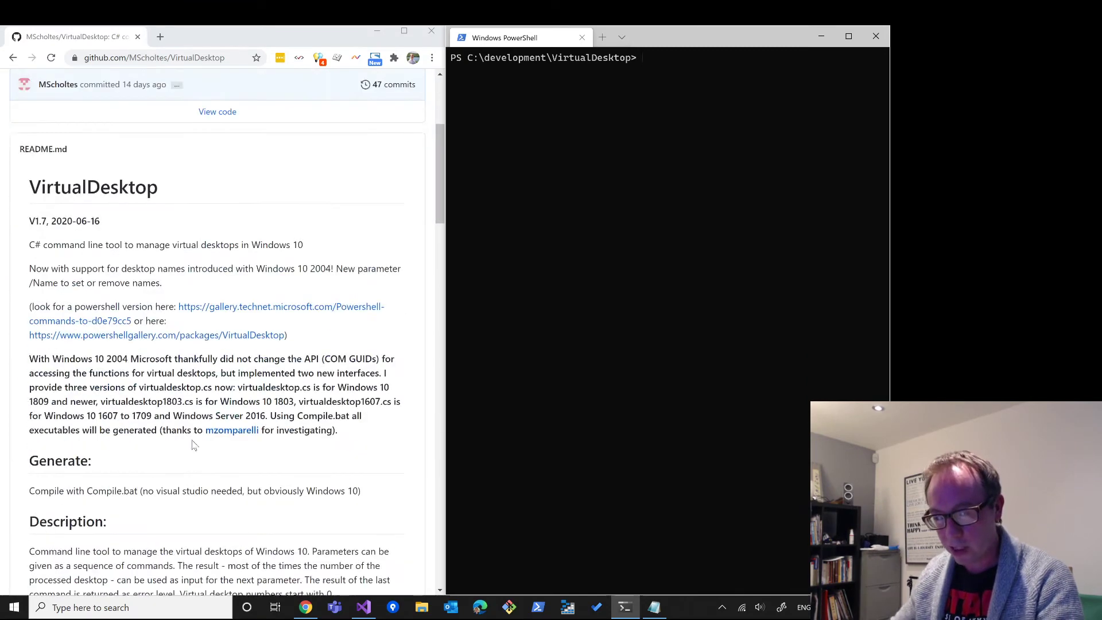
scroll(209, 450, "down", 3)
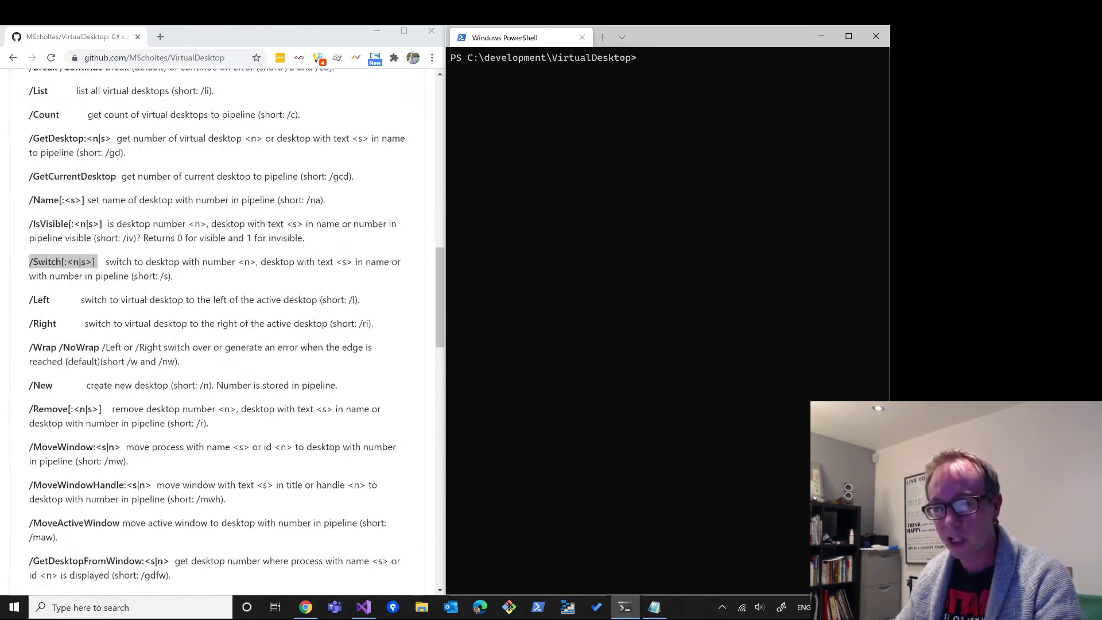
left_click(65, 259)
left_click_drag(30, 264, 98, 263)
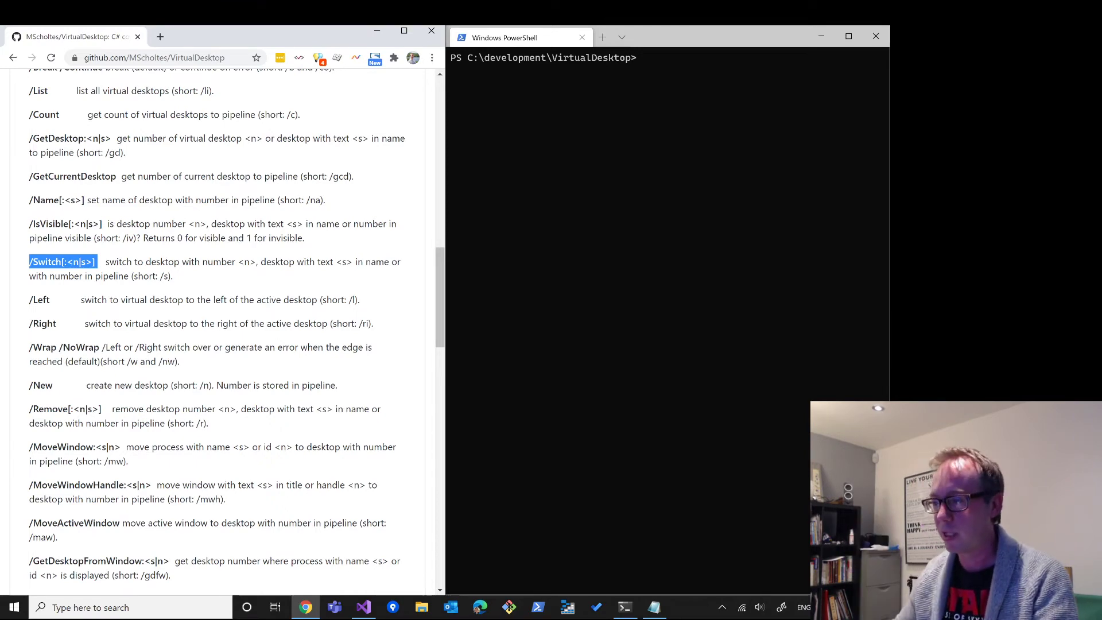
- Scroll the README back to the top and make the PowerShell console active
scroll(233, 310, "up", 15)
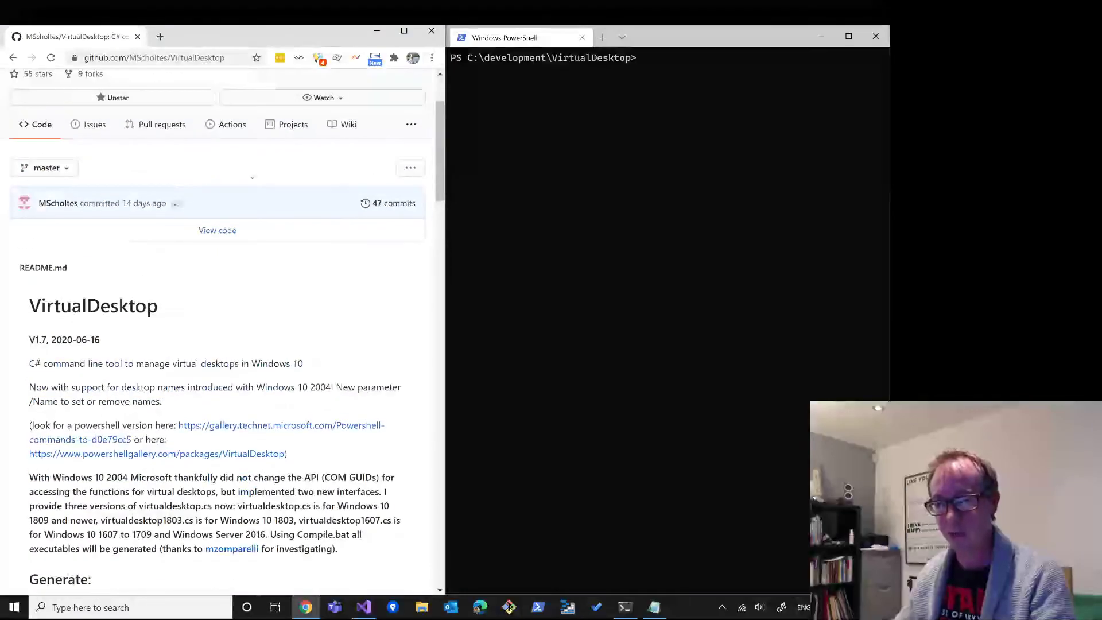
scroll(315, 253, "up", 3)
left_click(615, 213)
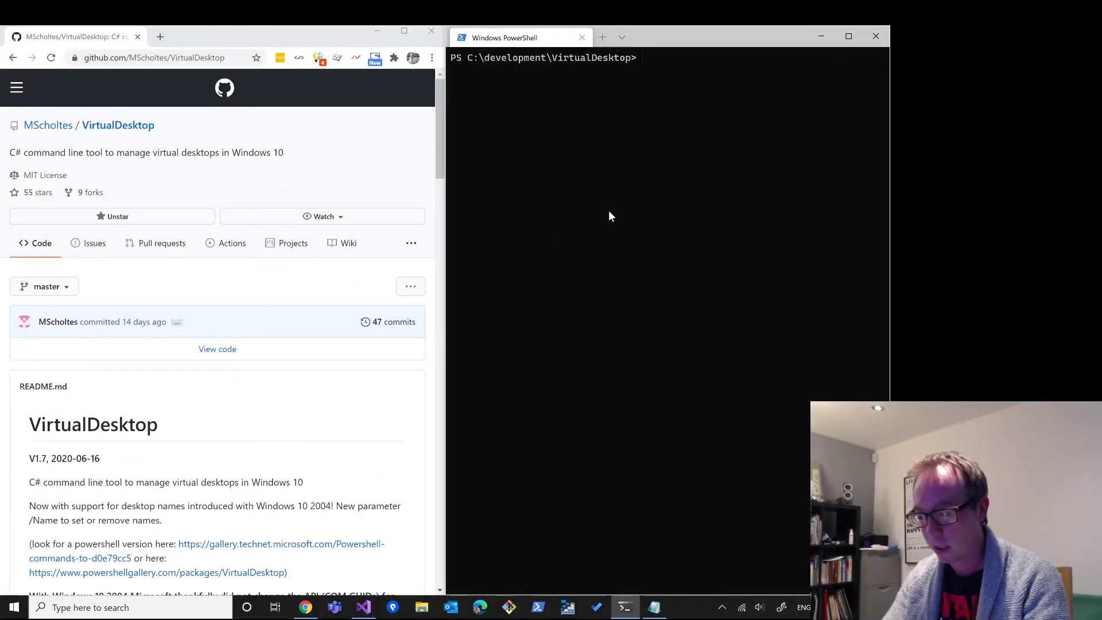
- List the VirtualDesktop folder, run .\Compile.bat to build the executables, and bring the switch-commands Notepad forward
type("dir")
key("Return")
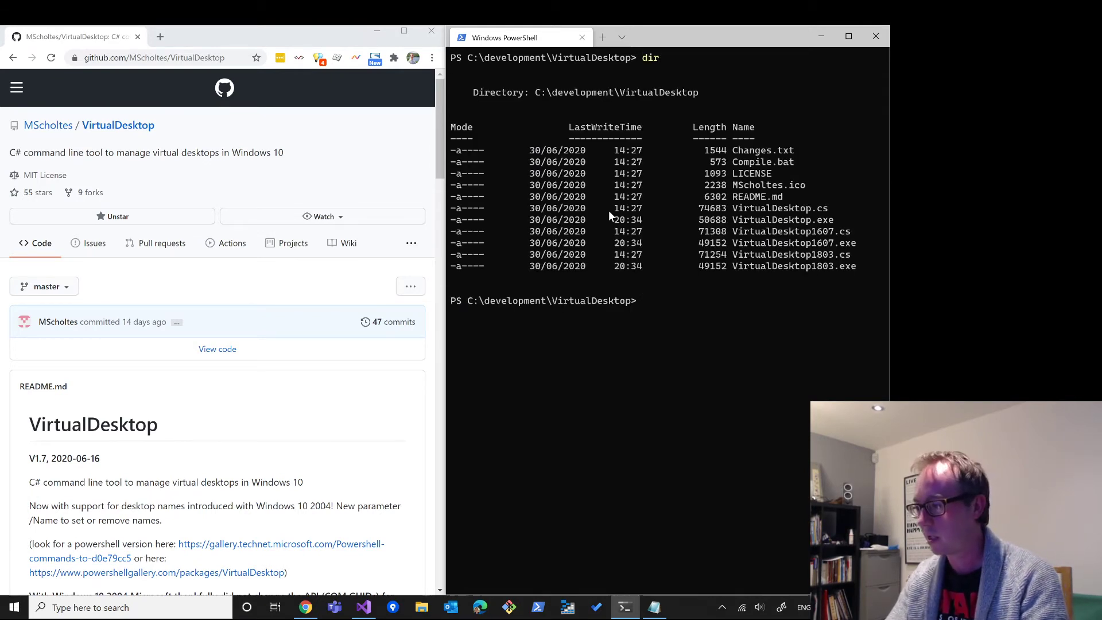
type("co")
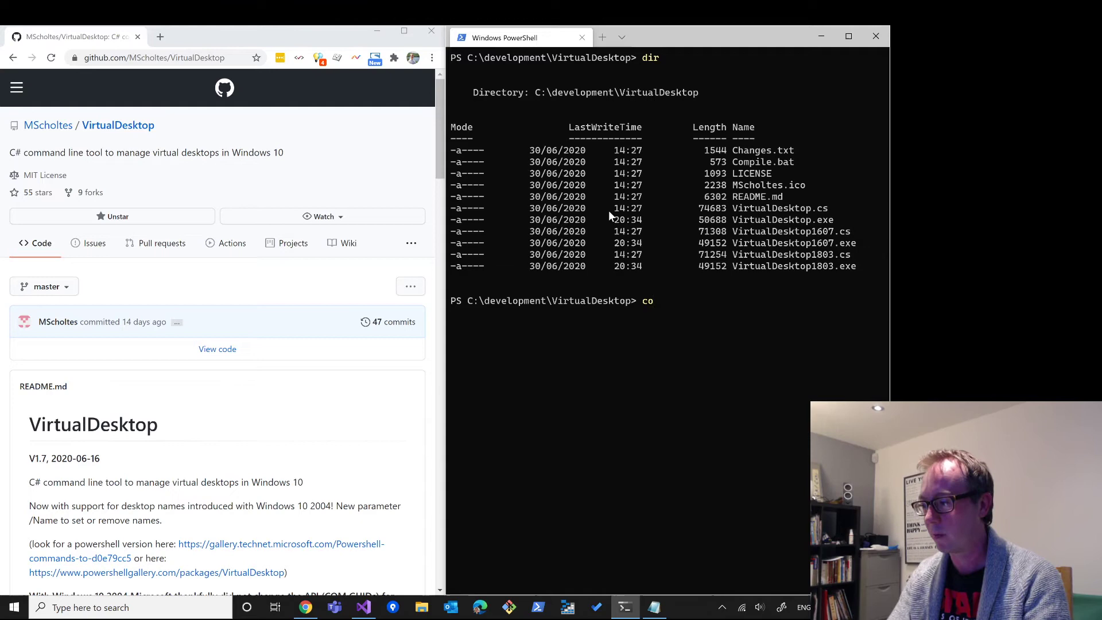
key("Tab")
key("Return")
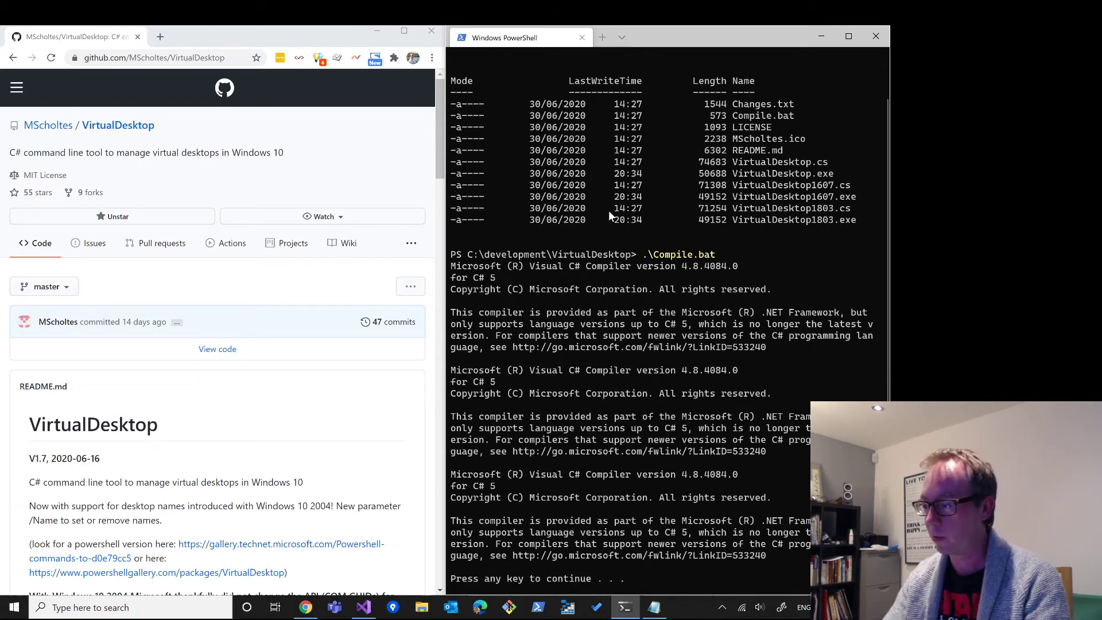
key("Return")
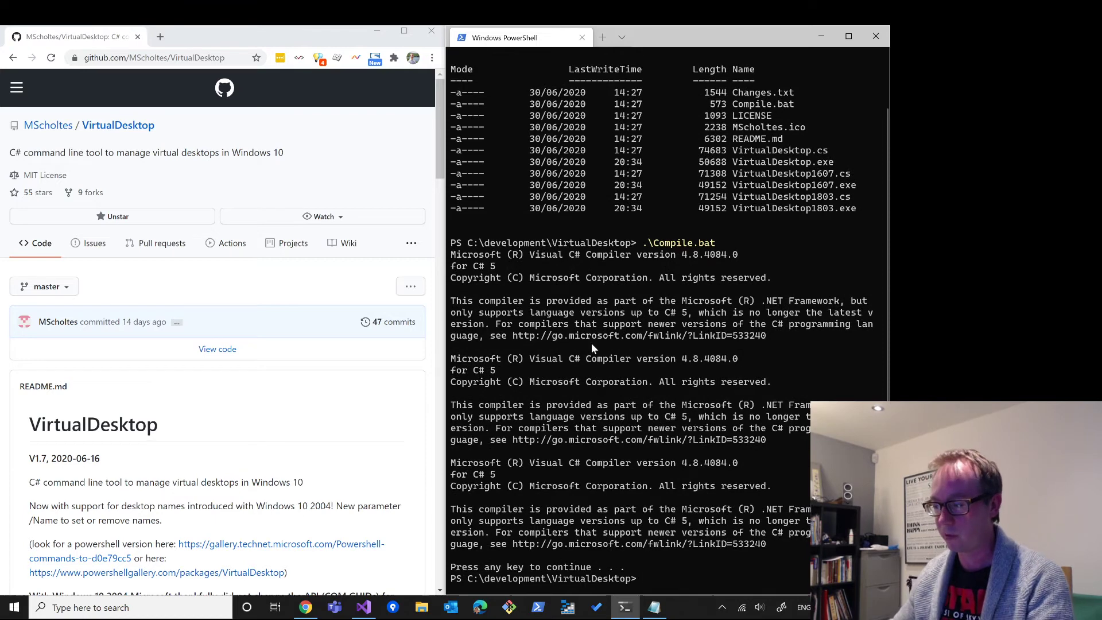
left_click(655, 607)
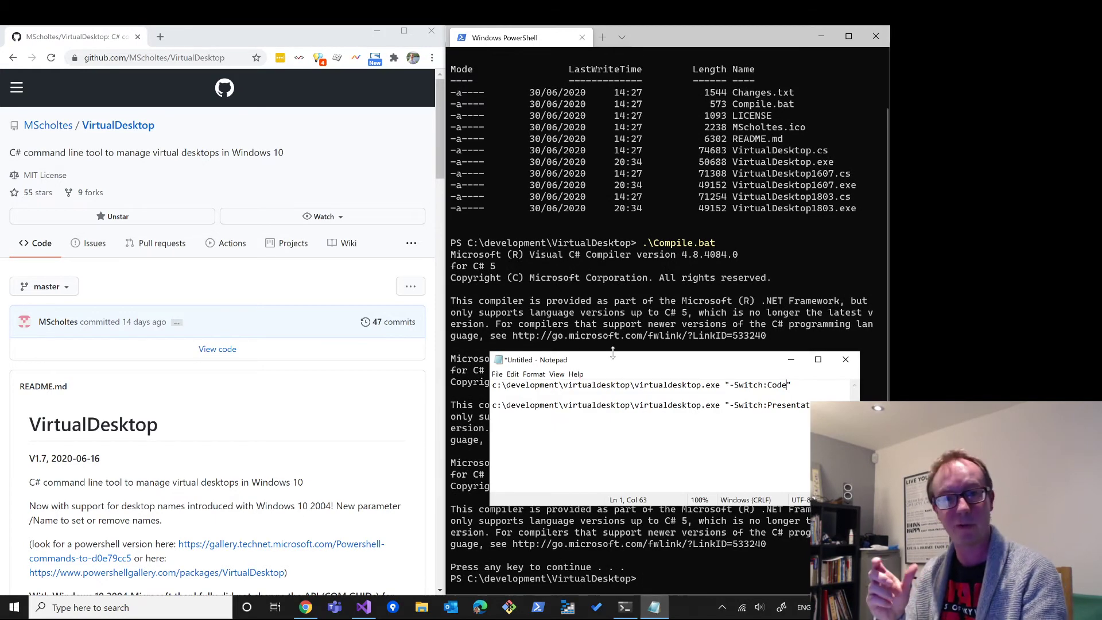
- Move the Notepad of -Switch commands higher over the console and show the hidden tray icons
left_click_drag(641, 365, 631, 233)
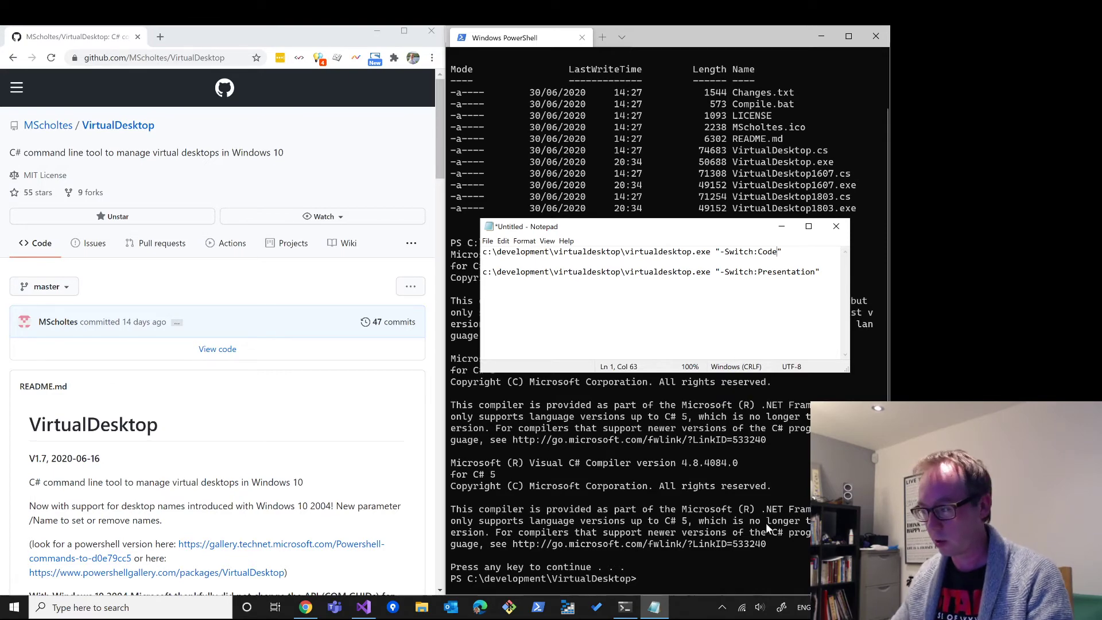
left_click(722, 608)
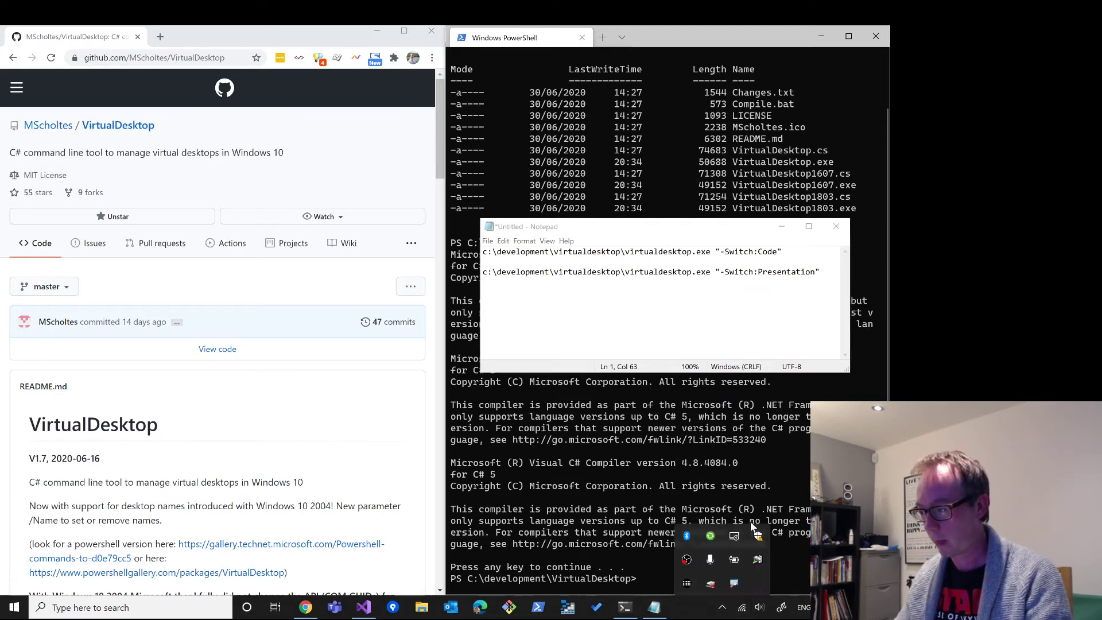
- Open Stream Deck, place and remove a test Open action on the bottom-left key, then select Presentation VD
left_click(687, 584)
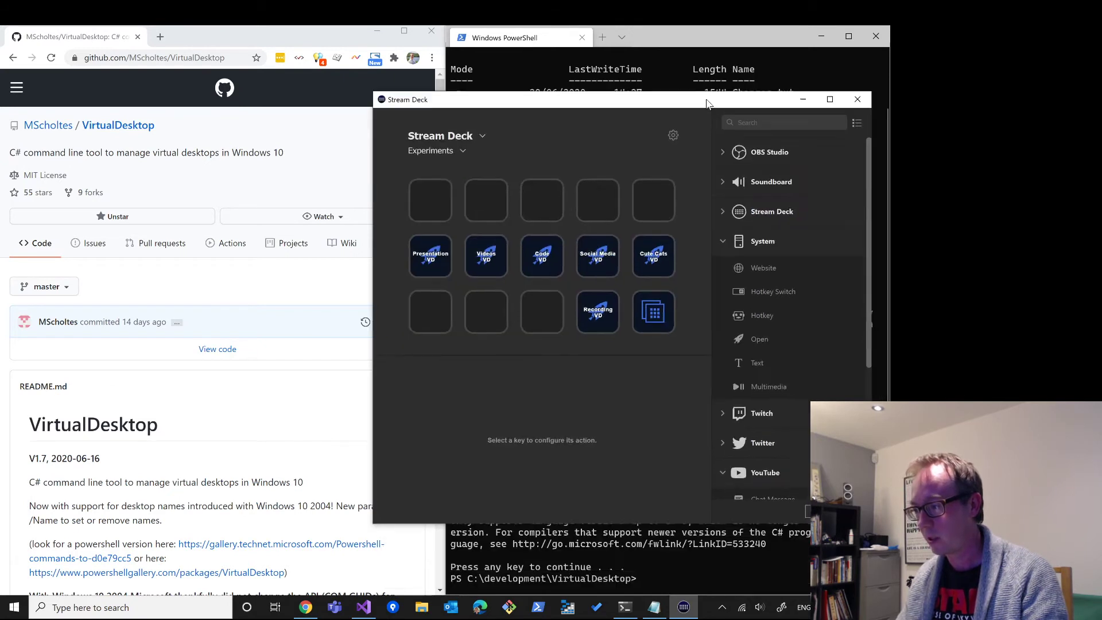
left_click_drag(764, 336, 430, 300)
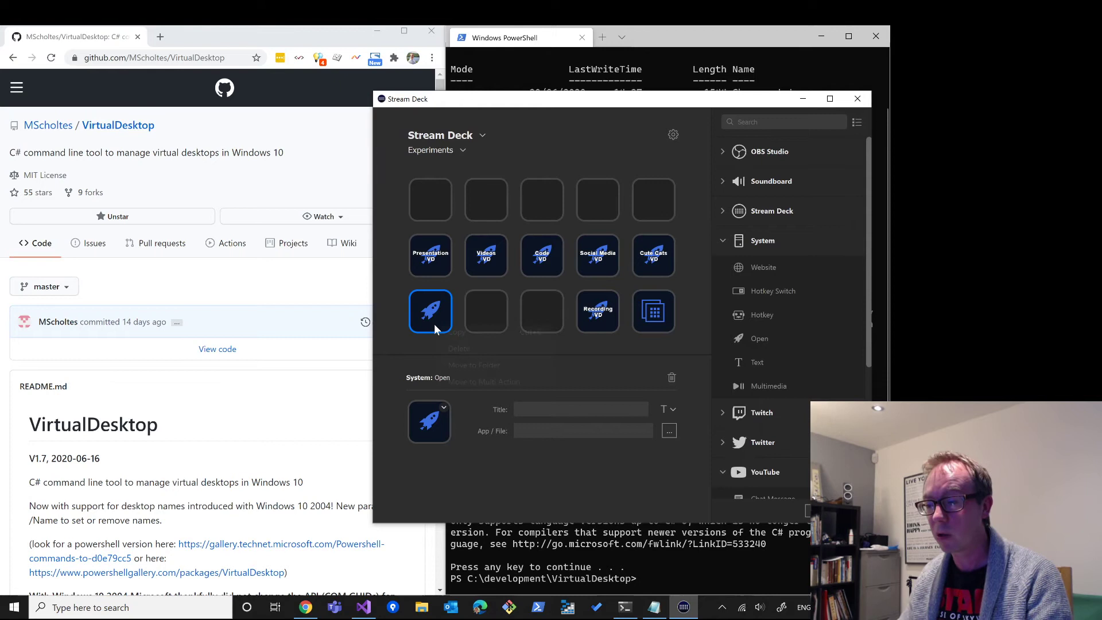
left_click(479, 351)
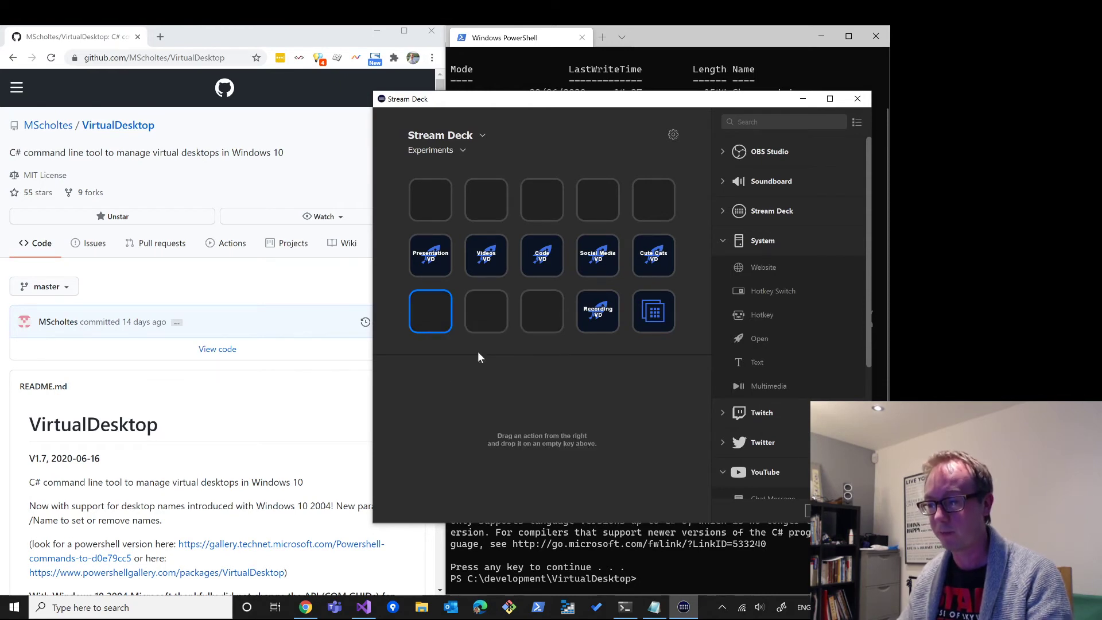
left_click(444, 262)
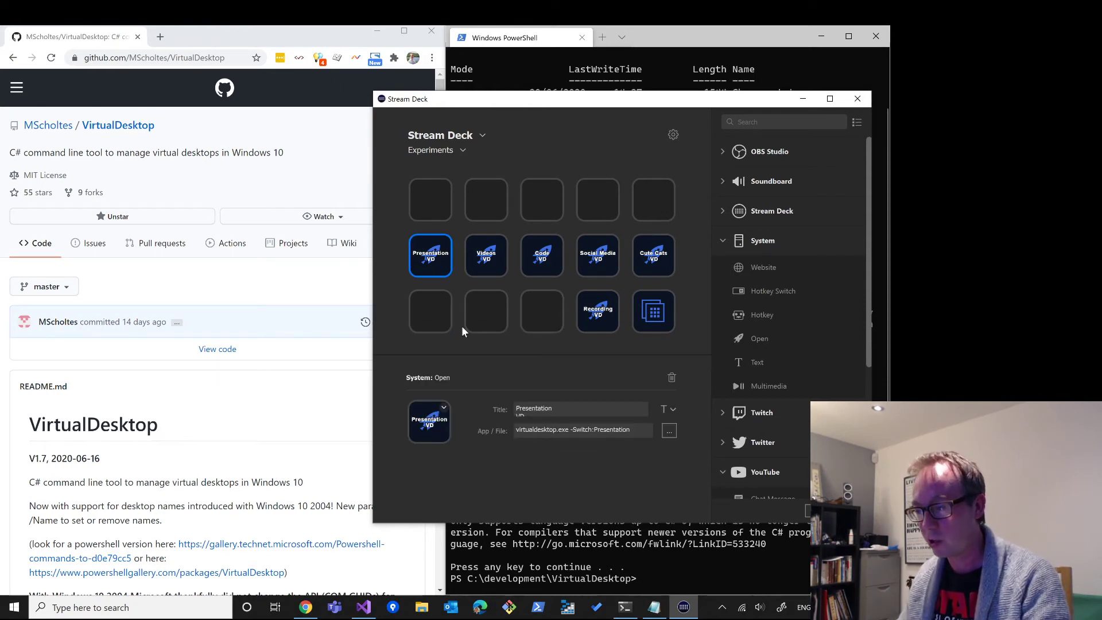